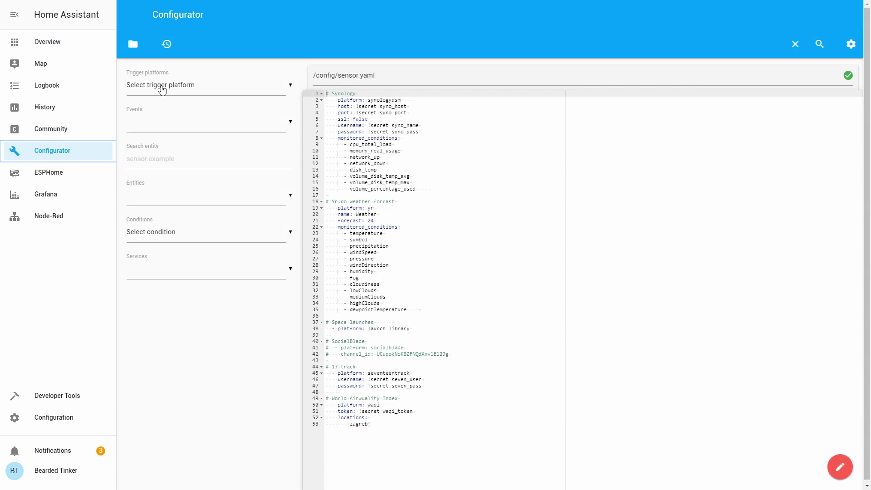
Open config/binary_sensor.yaml in the Configurator for editing
left_click(136, 53)
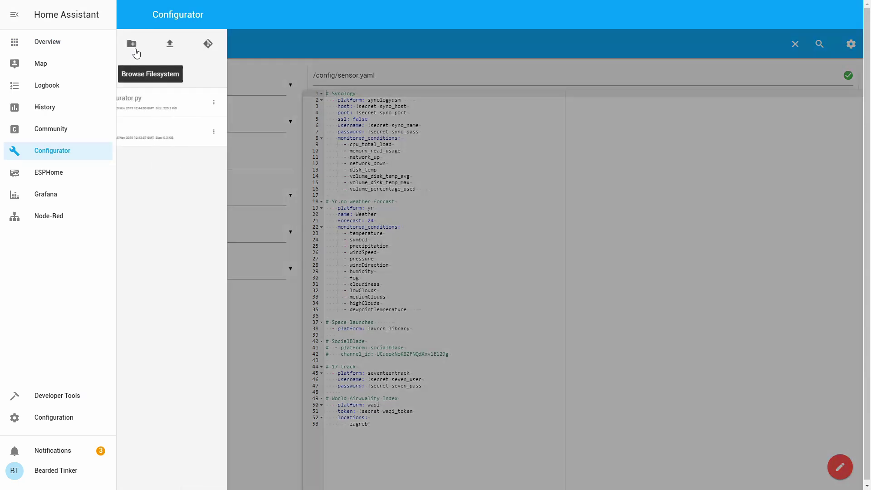
left_click(126, 72)
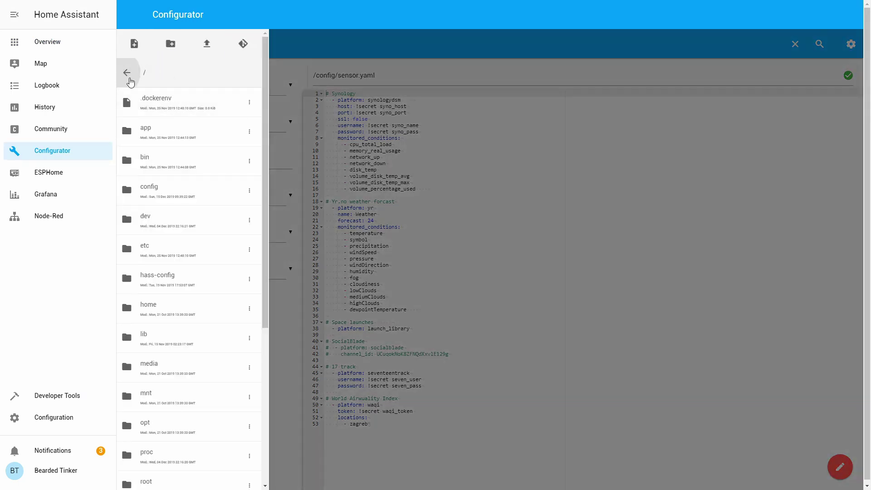
left_click(155, 184)
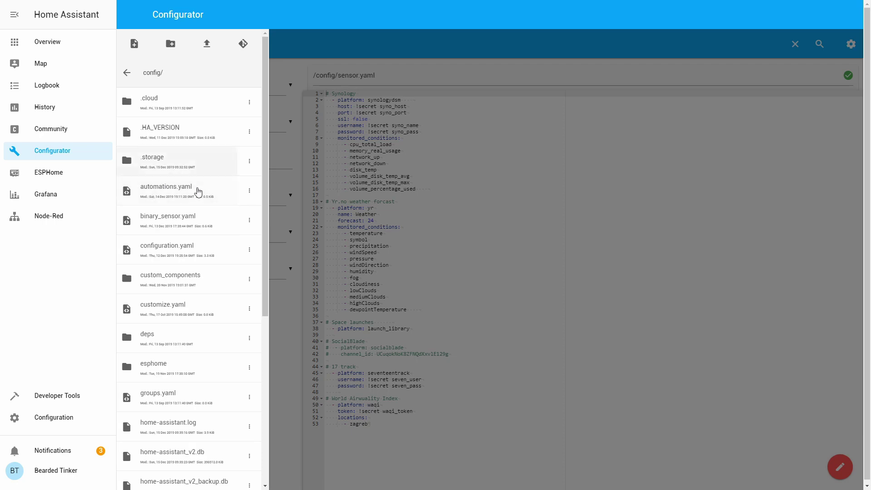
left_click(191, 218)
left_click(458, 215)
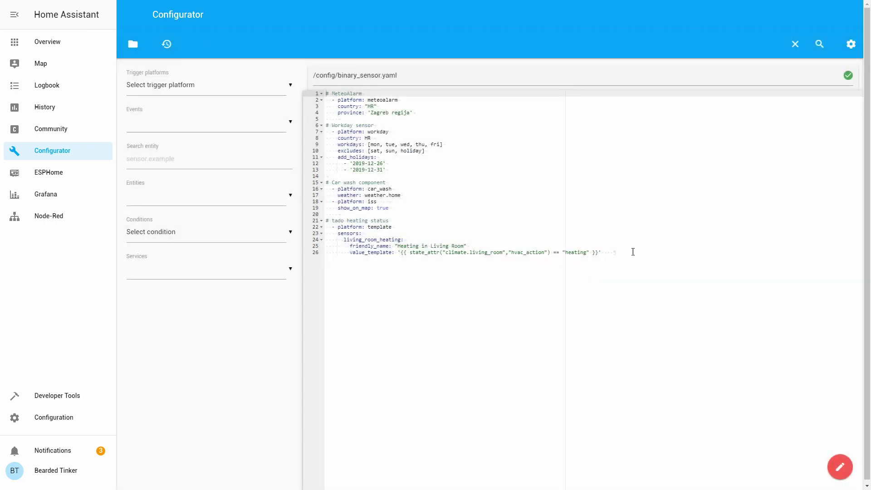
Add '# ISS', '- platform: iss' and 'show_on_map: true #default is false', then save the file
left_click(628, 250)
key("Return")
key("Return")
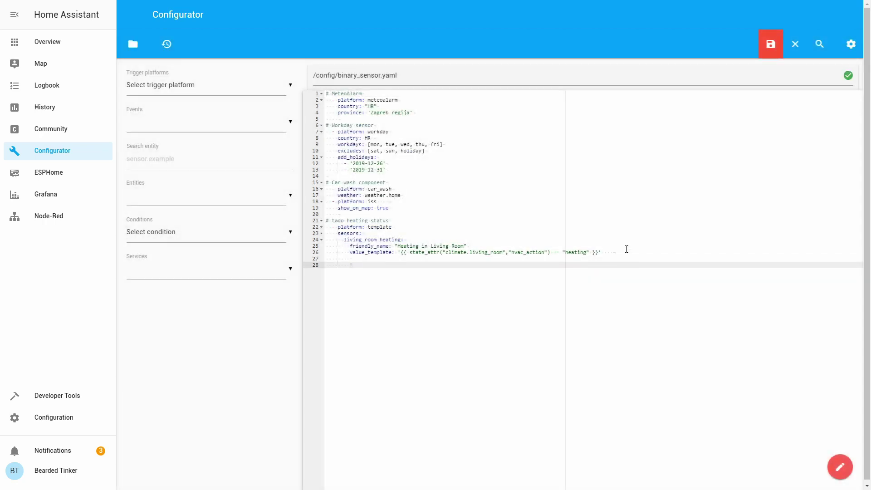
type("# ISS")
key("Return")
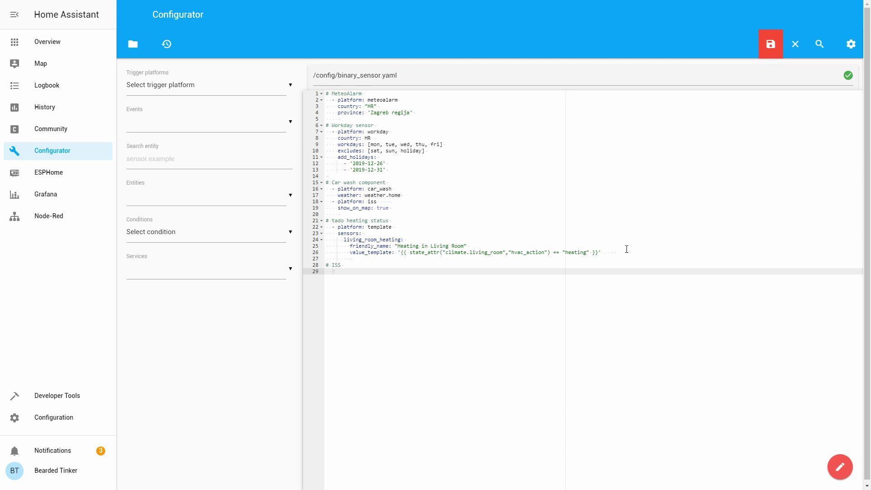
type("- platform: iss")
key("Return")
key("Return")
key("Up")
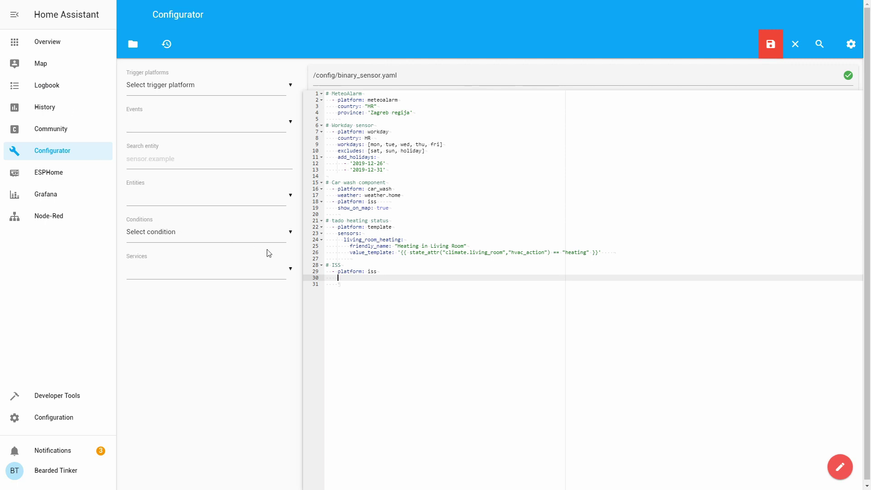
type("show_on_map: true #default false")
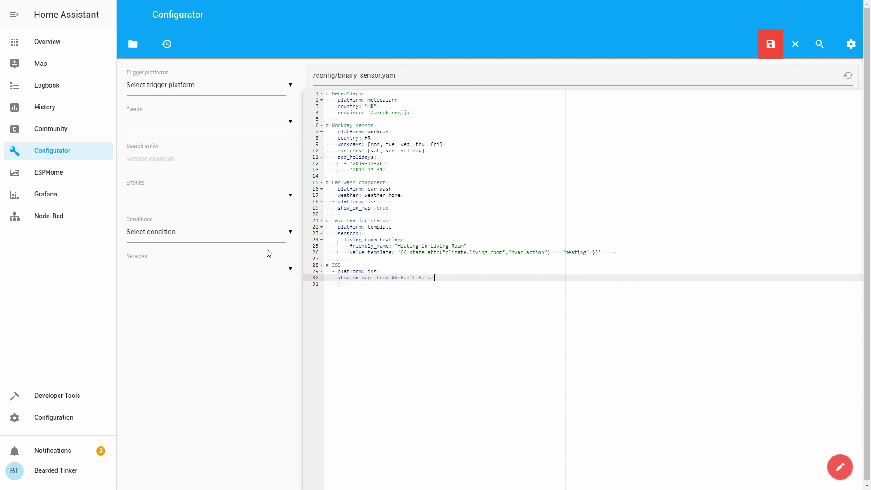
key("Left")
key("Left")
type("is")
left_click(771, 51)
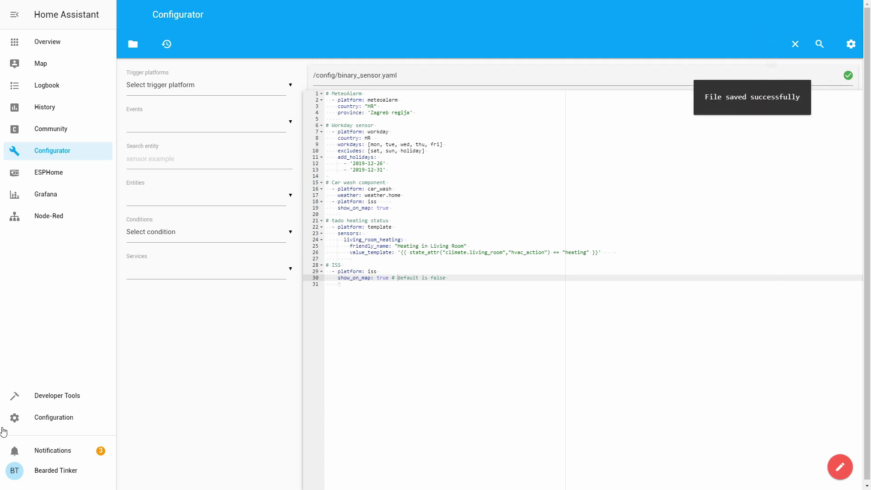
Run Check Config in Server Controls, then restart Home Assistant and confirm with OK
left_click(48, 422)
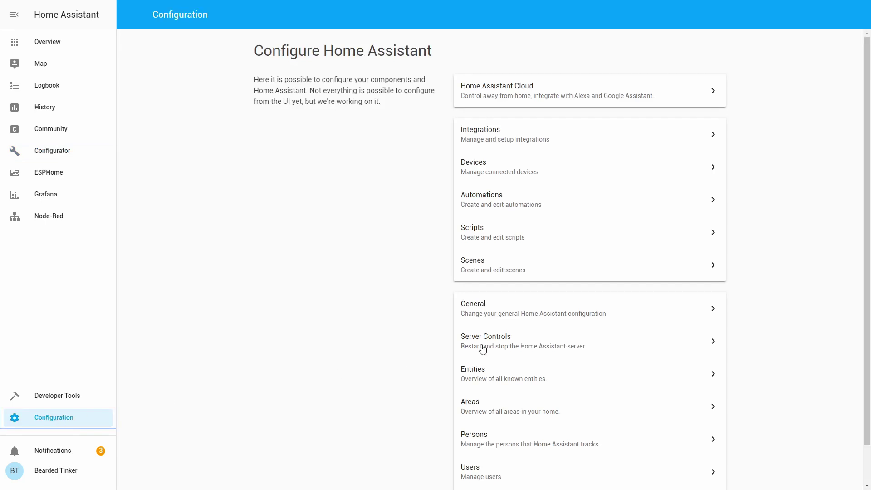
left_click(482, 349)
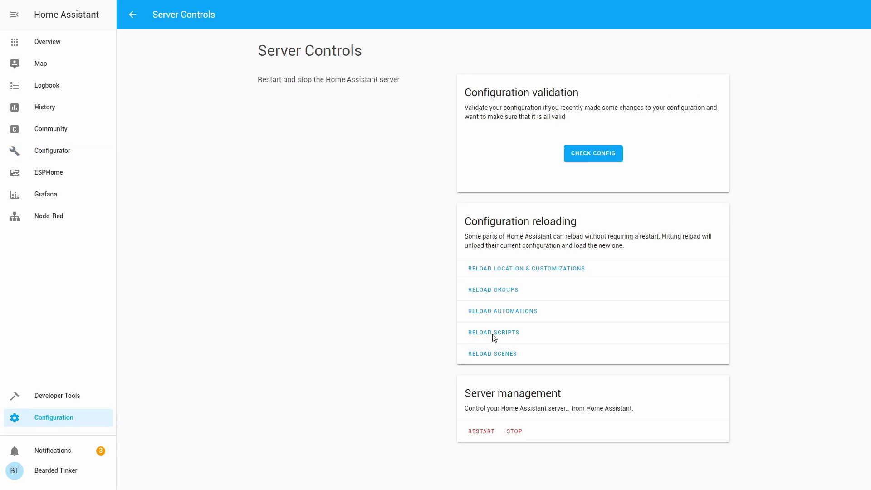
left_click(592, 156)
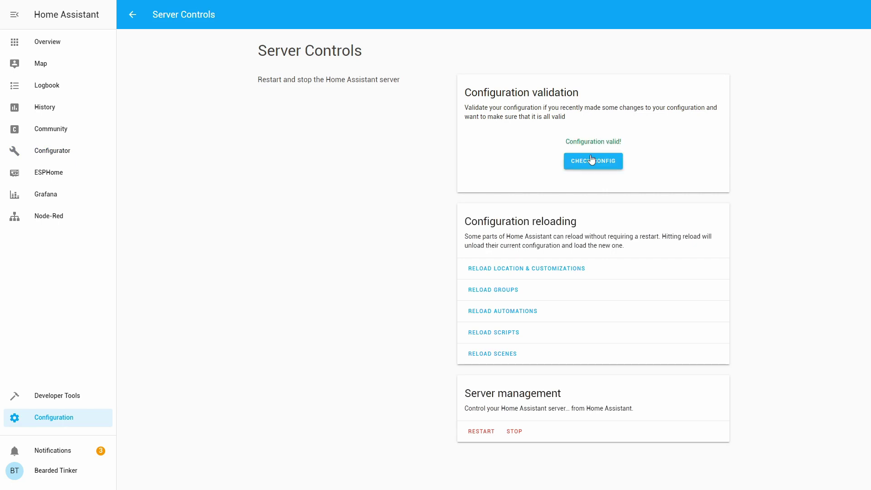
left_click(484, 433)
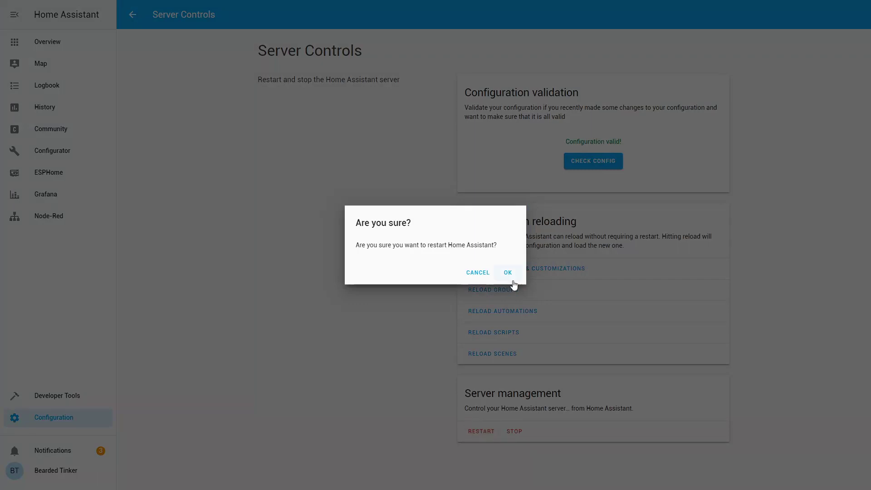
left_click(509, 274)
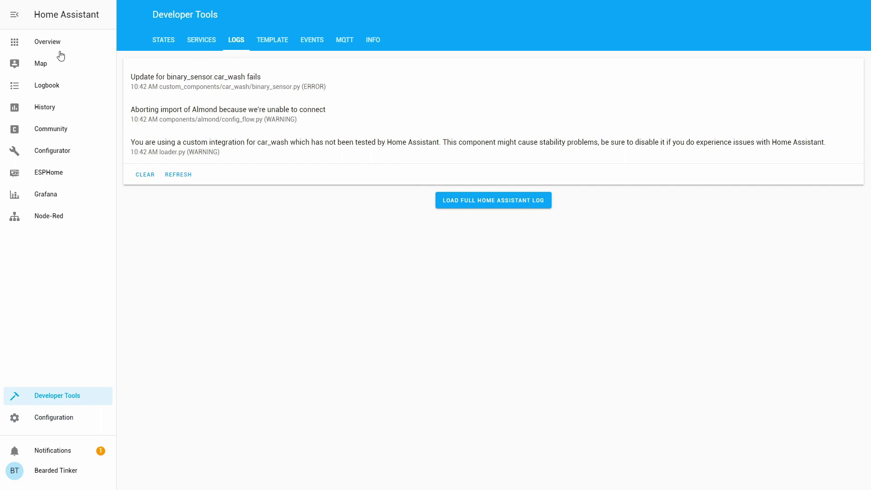
View the ISS marker's details on the Map, then close the info dialog
left_click(51, 66)
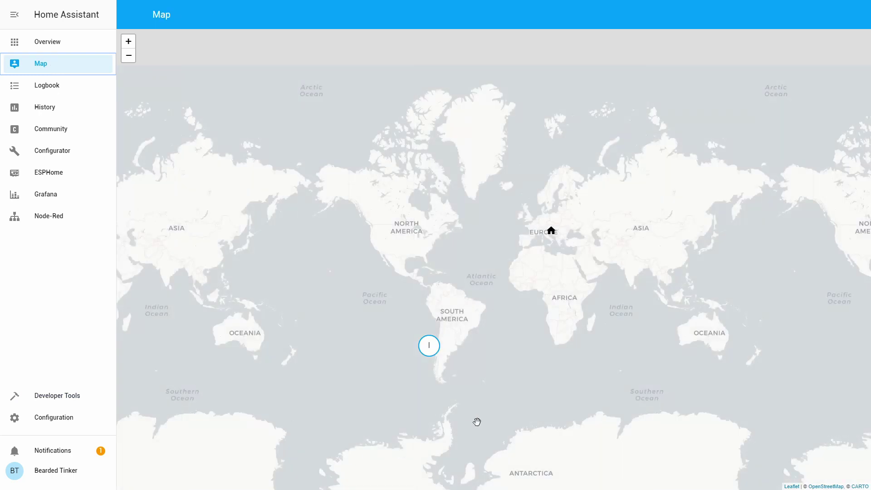
left_click(429, 350)
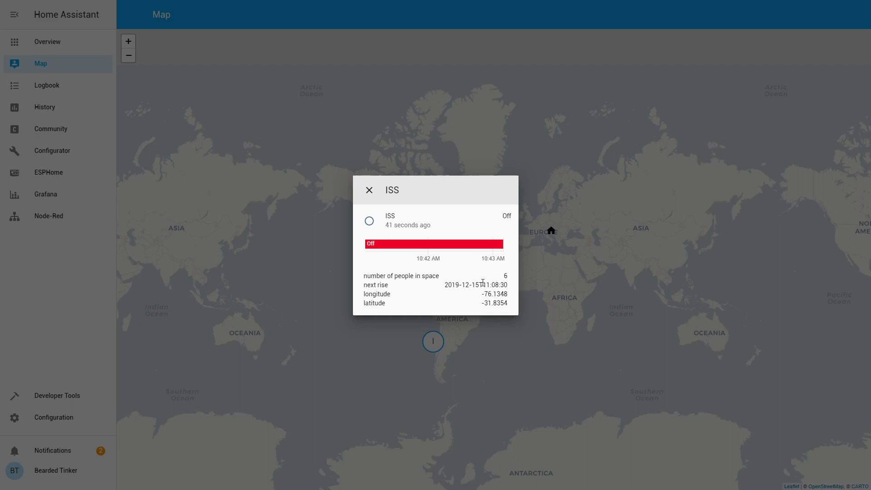
left_click(553, 308)
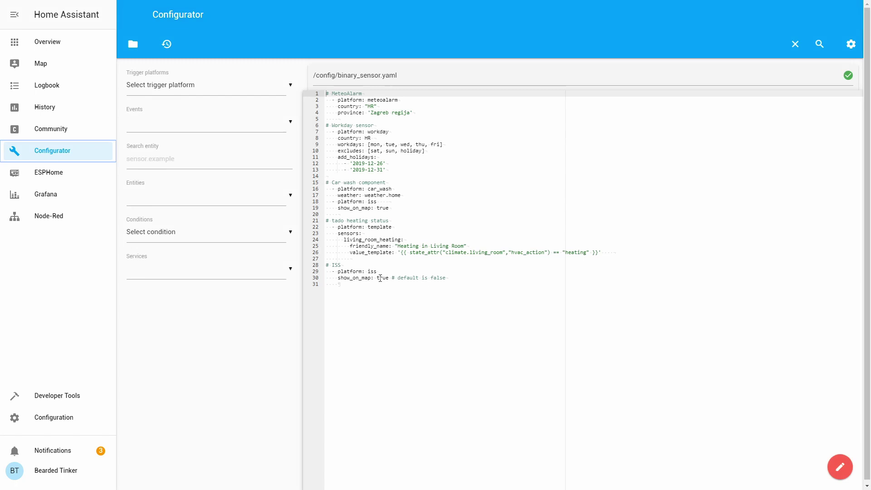
Change show_on_map from true to false on line 30 and save the file
double_click(383, 278)
type("false")
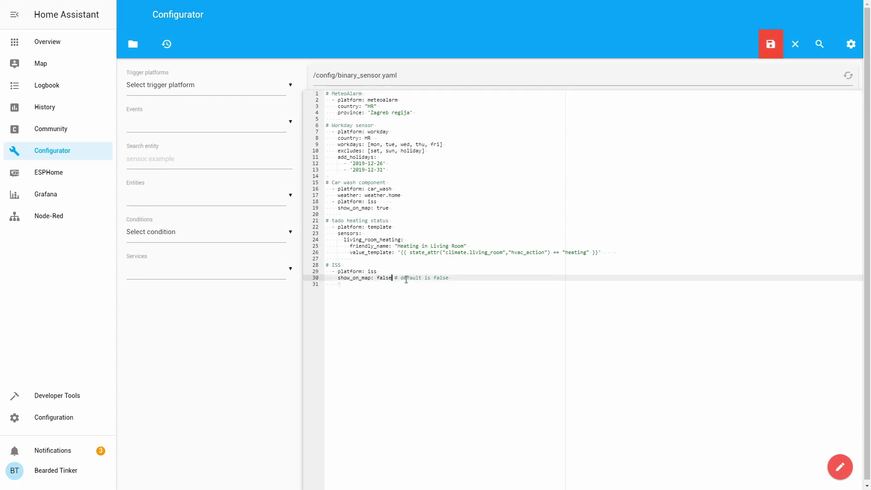
left_click(761, 51)
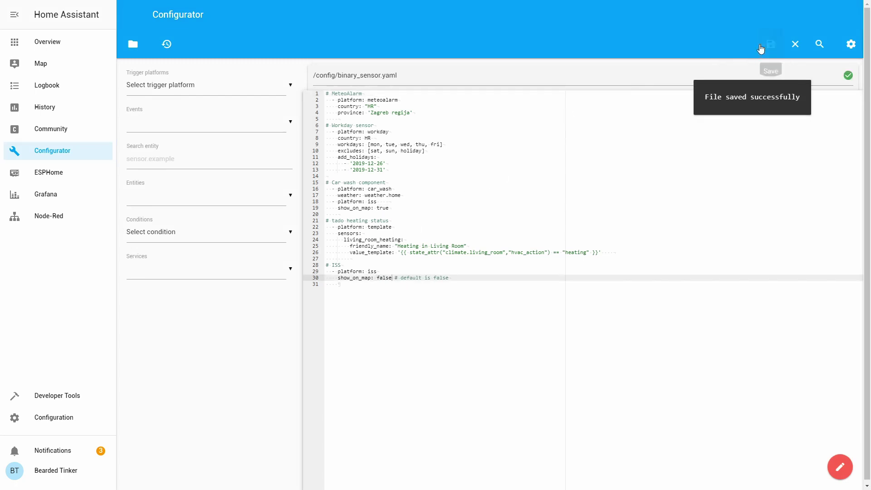
Check the configuration again in Server Controls and restart Home Assistant
left_click(47, 417)
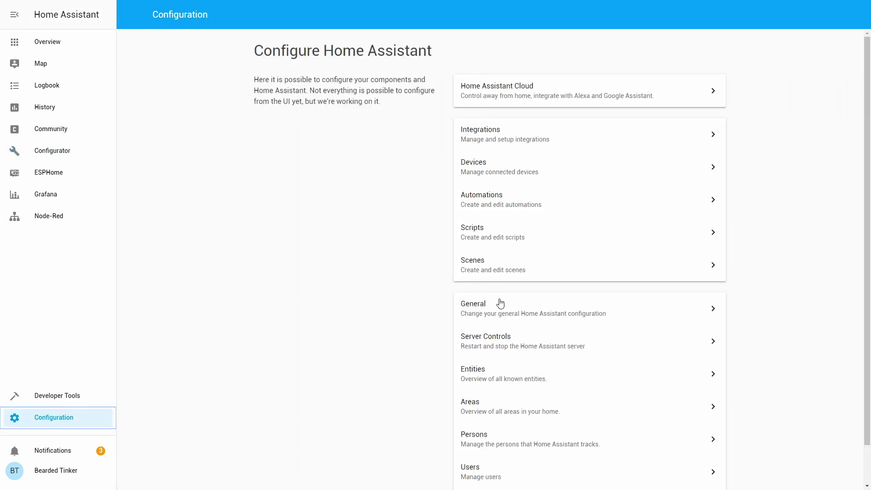
left_click(524, 345)
left_click(587, 159)
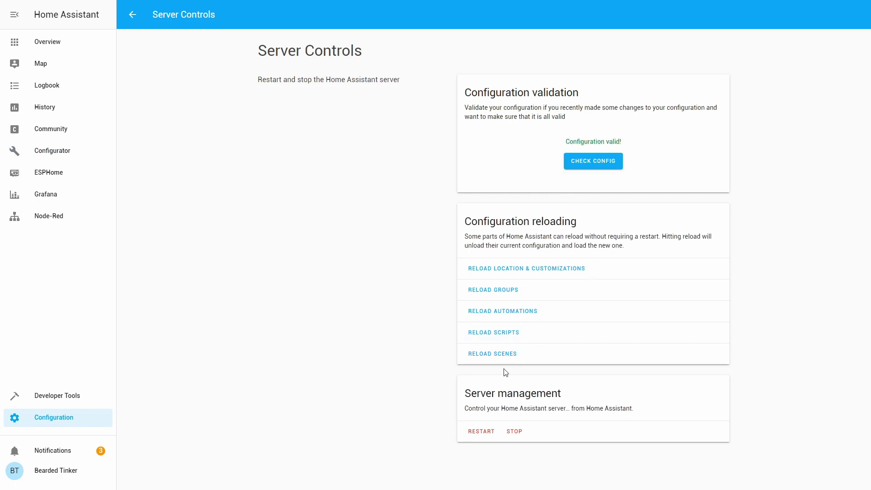
left_click(481, 435)
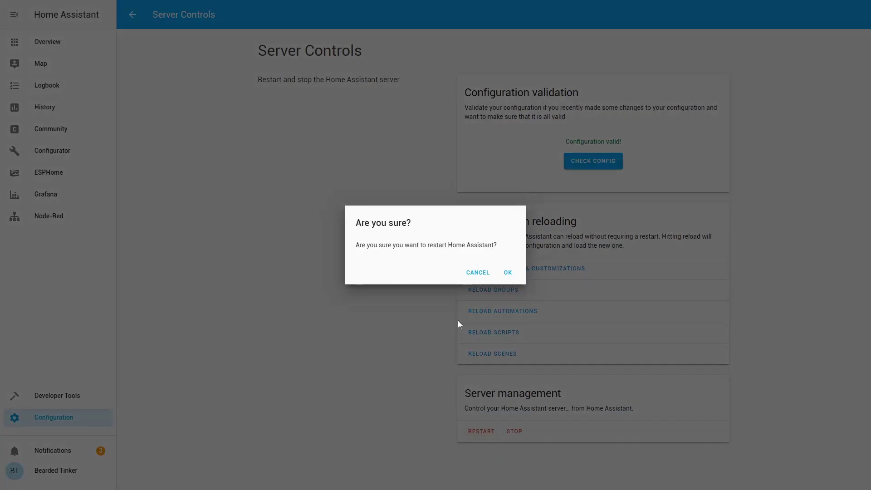
left_click(505, 273)
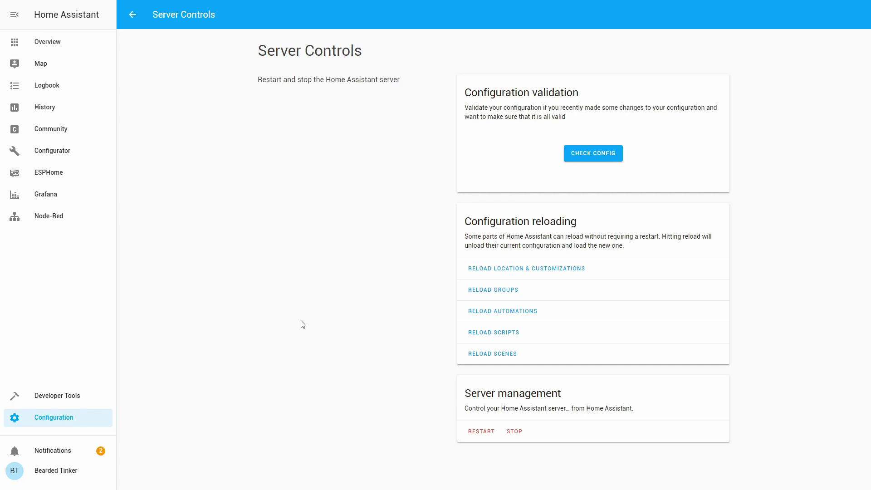
Put the Overview dashboard into edit mode and add a new Entities card
left_click(72, 47)
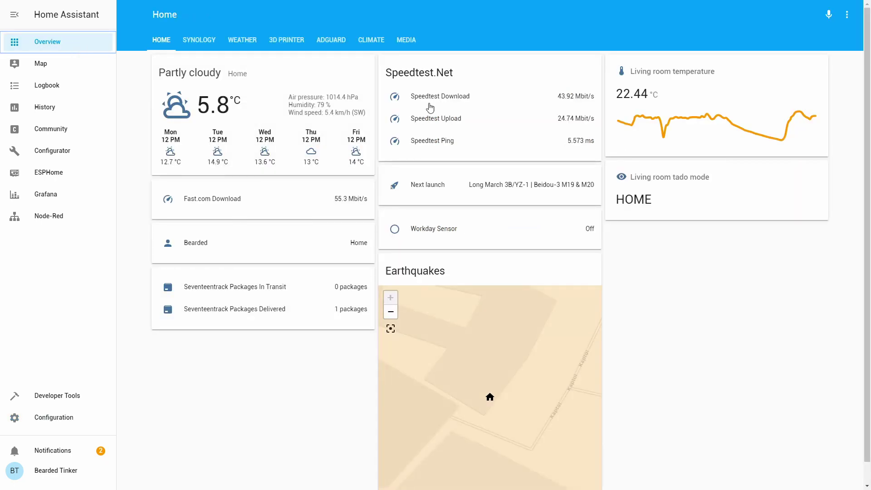
left_click(847, 15)
left_click(840, 21)
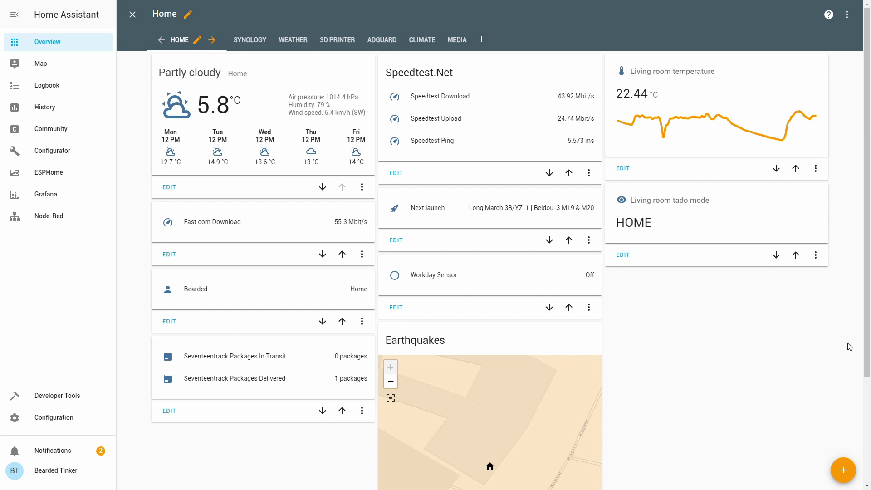
left_click(845, 472)
left_click(569, 164)
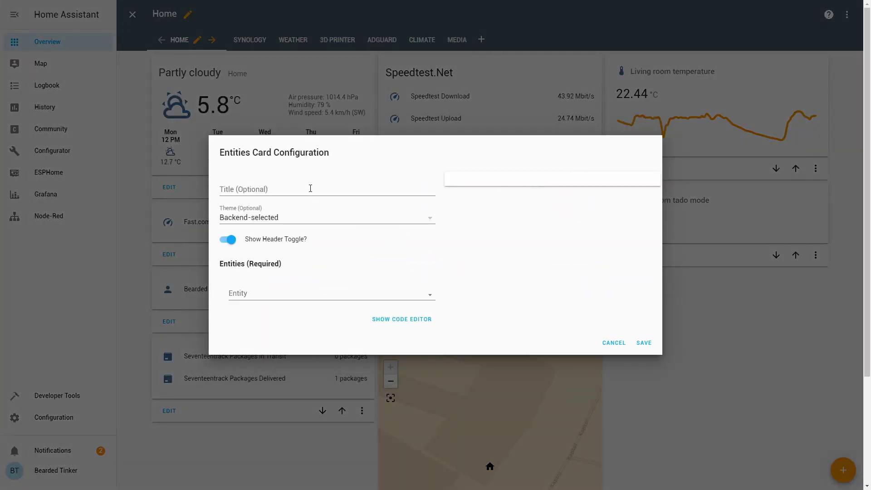
Set the card's entity to binary_sensor.iss and save the card
left_click(310, 294)
type("iss")
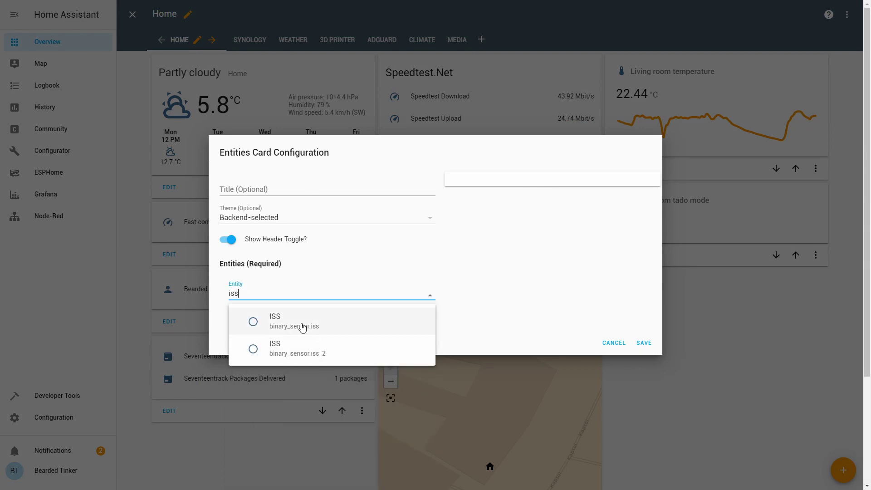
left_click(302, 325)
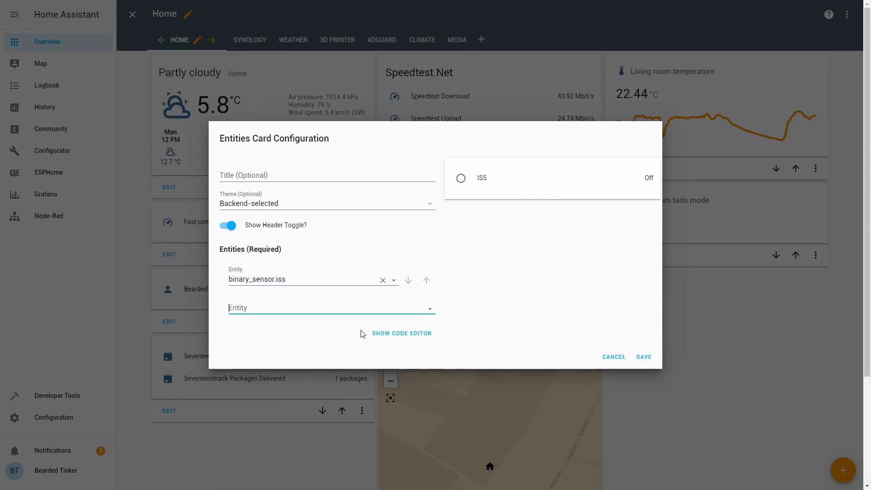
left_click(645, 358)
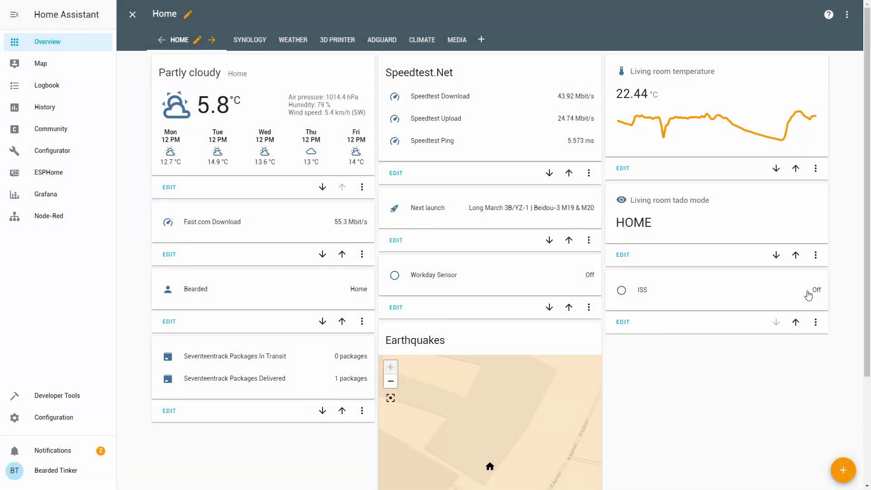
Leave dashboard editing and create a new blank automation, skipping the helper
left_click(133, 17)
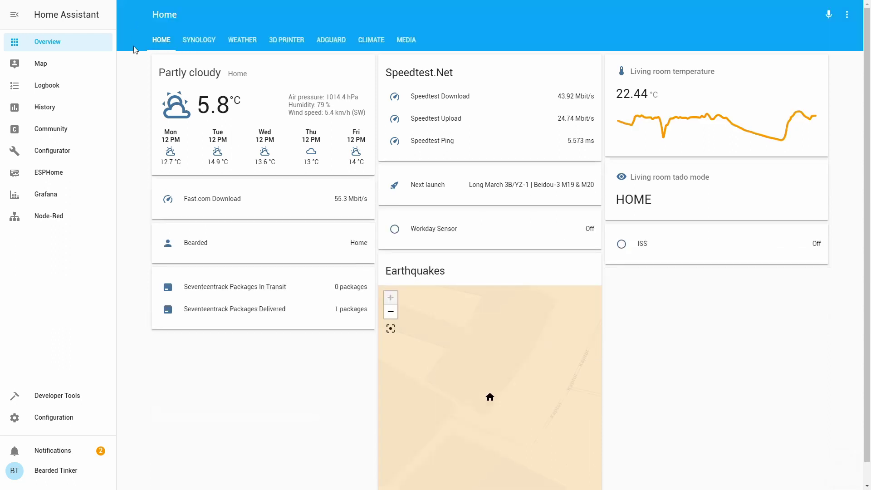
left_click(75, 422)
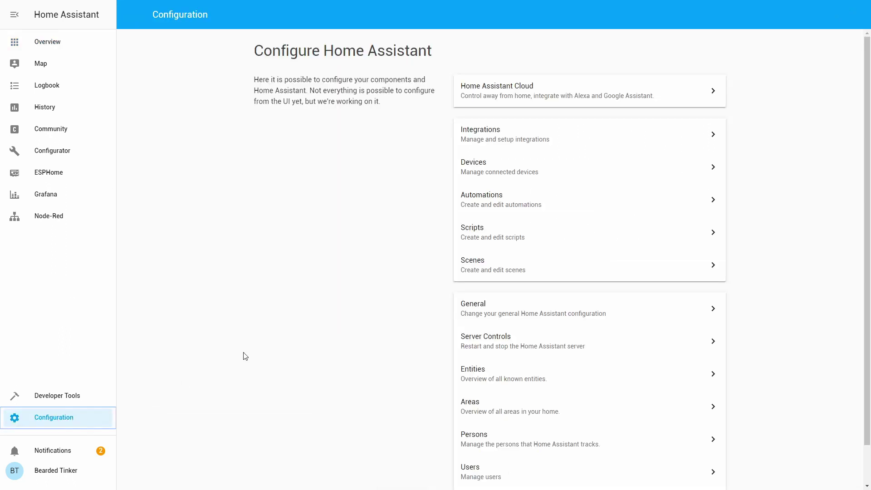
left_click(481, 201)
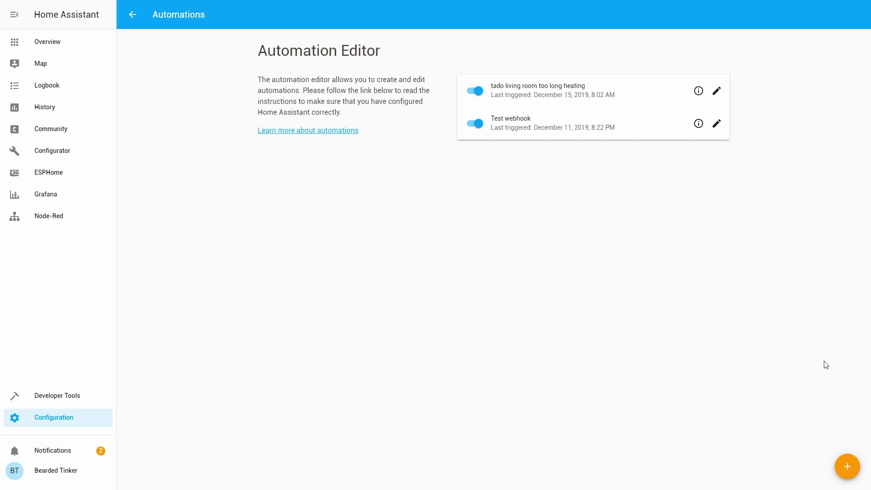
left_click(847, 466)
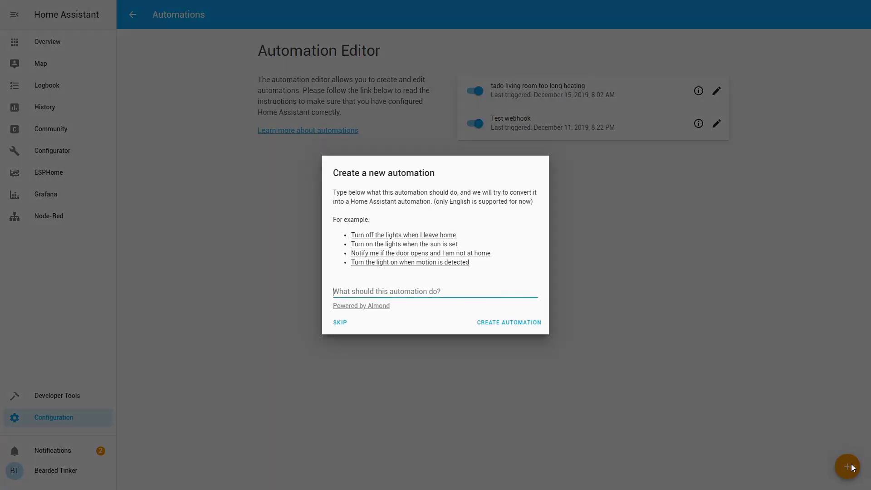
left_click(341, 323)
Name the automation 'Look above' with description 'ISS should be visible'
left_click(552, 93)
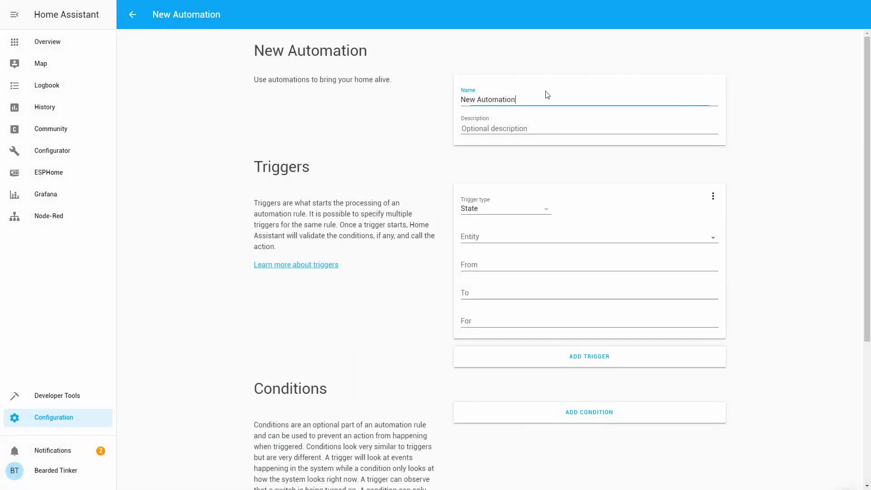
left_click_drag(516, 99, 473, 94)
type("Look above")
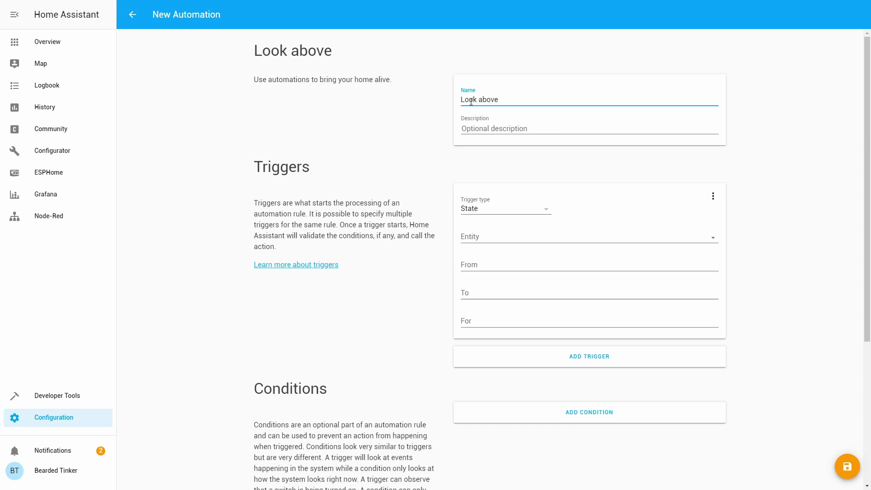
left_click(487, 130)
type("ISS ")
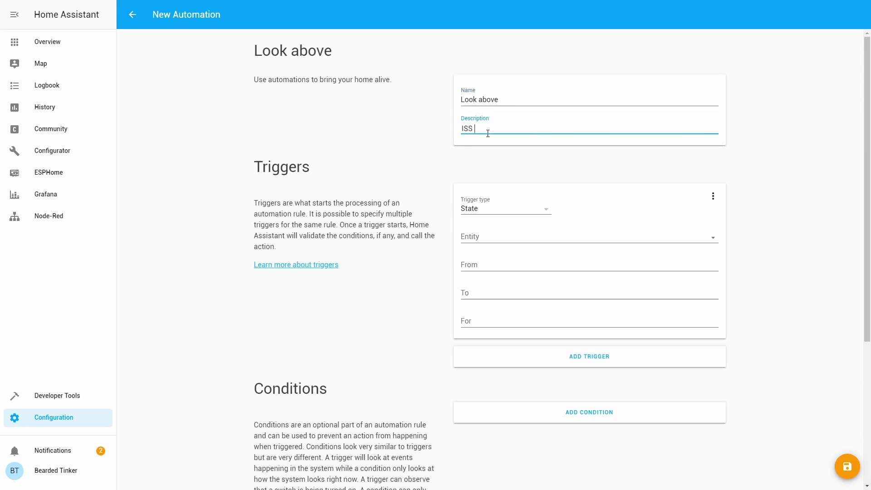
type("should be visible")
Set the State trigger entity to binary_sensor.iss with To state 'on'
left_click(598, 237)
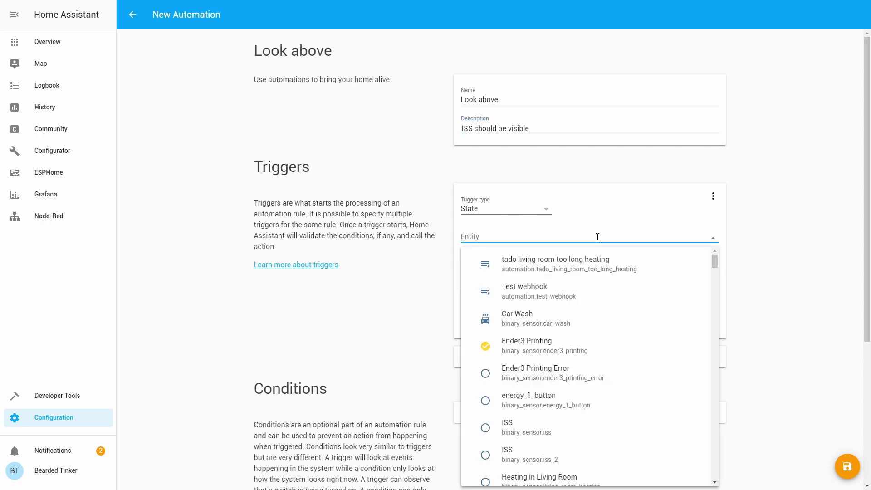
type("iss")
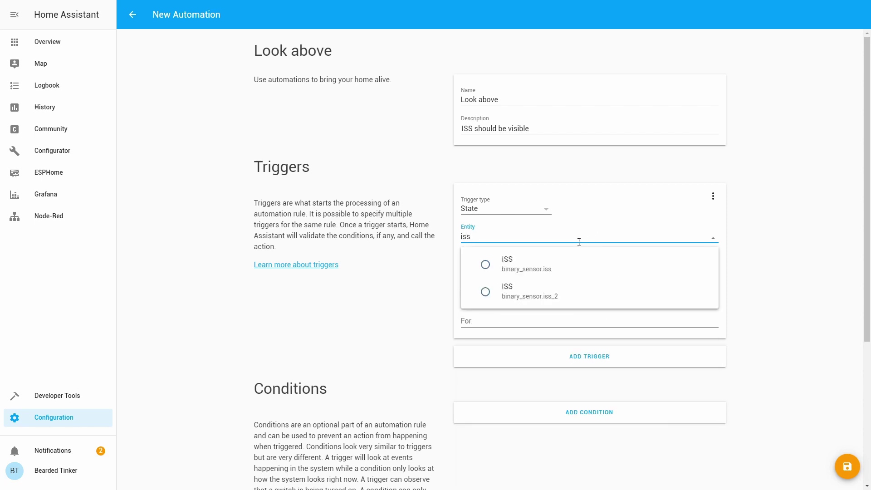
left_click(564, 262)
left_click(513, 295)
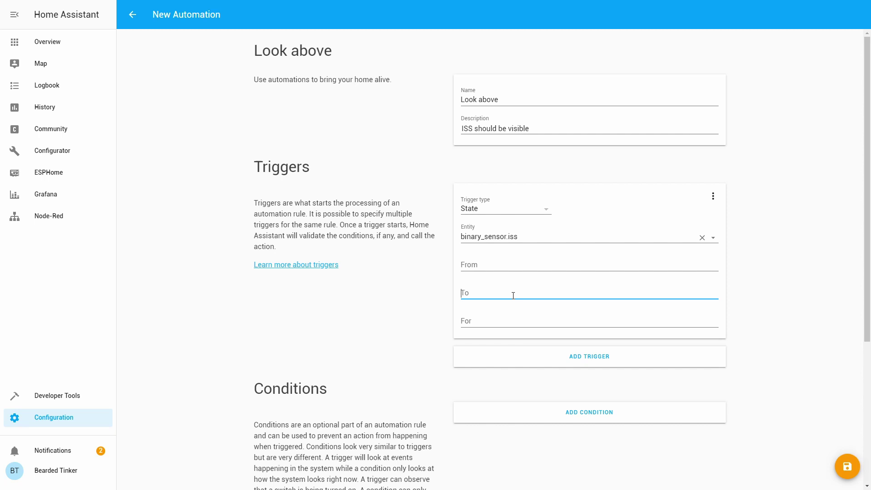
type("on")
scroll(779, 281, "down", 1)
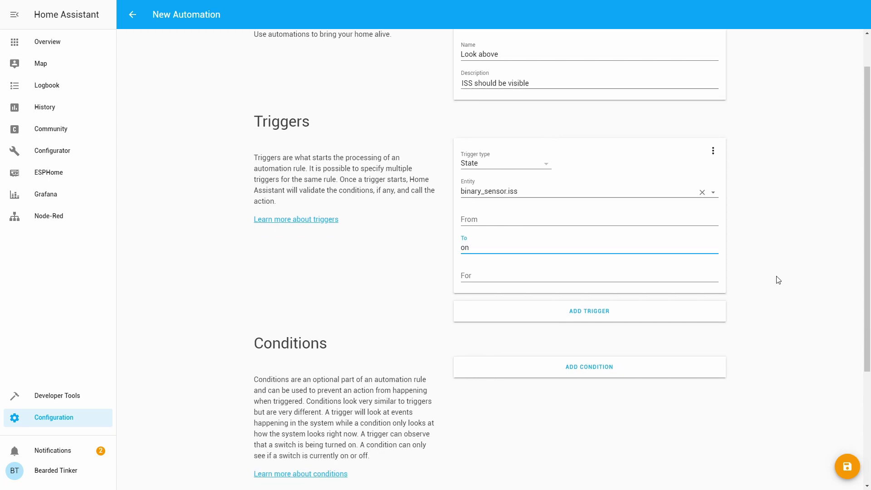
scroll(779, 280, "down", 2)
scroll(769, 279, "down", 2)
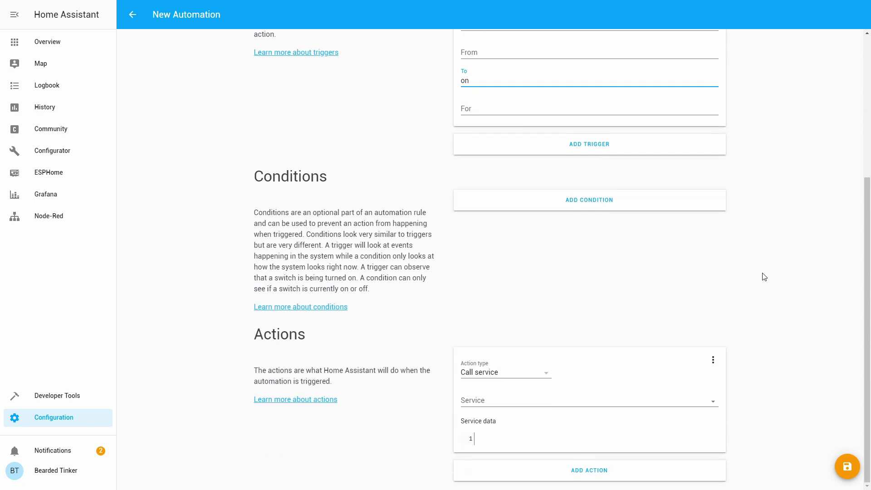
Call notify.beardedbot with message 'Look above! ISS is somewhere above your head!!!' and save
left_click(513, 401)
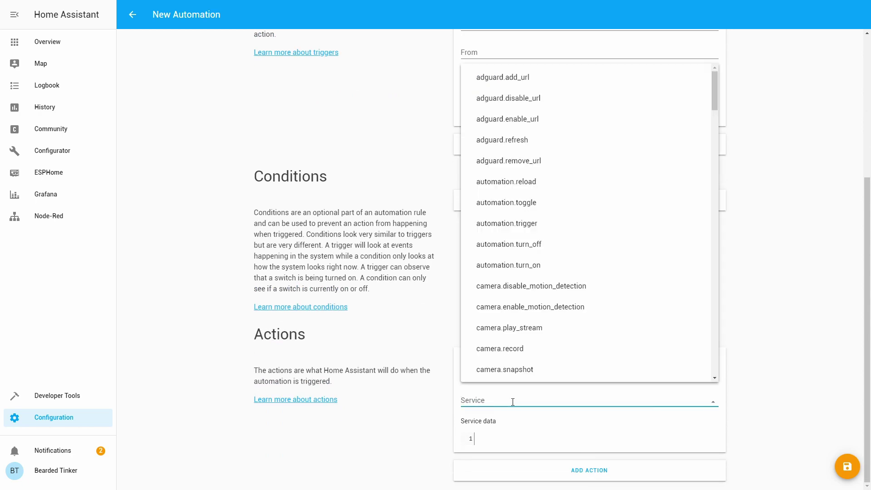
type("bea")
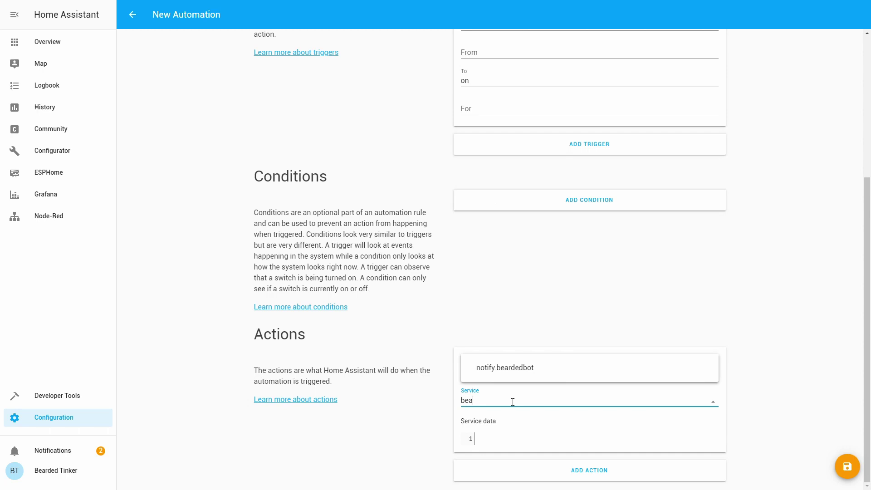
left_click(521, 368)
left_click(513, 437)
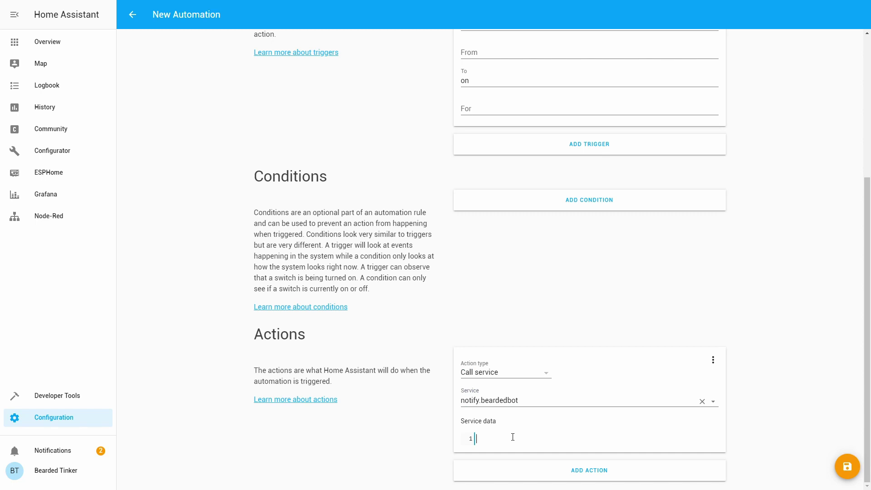
type("message: \"Look above! ISS is som")
type("whe")
key("BackSpace")
key("BackSpace")
key("BackSpace")
type("ewhere above")
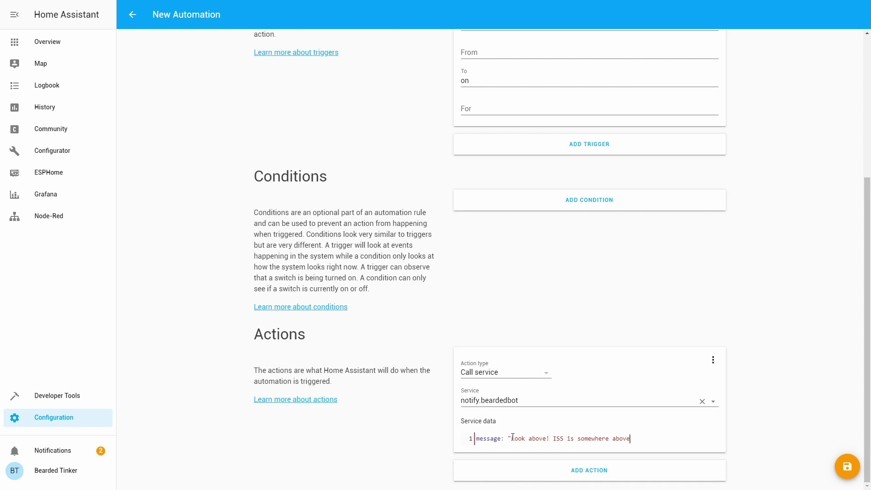
type(" your head!!!")
left_click(840, 464)
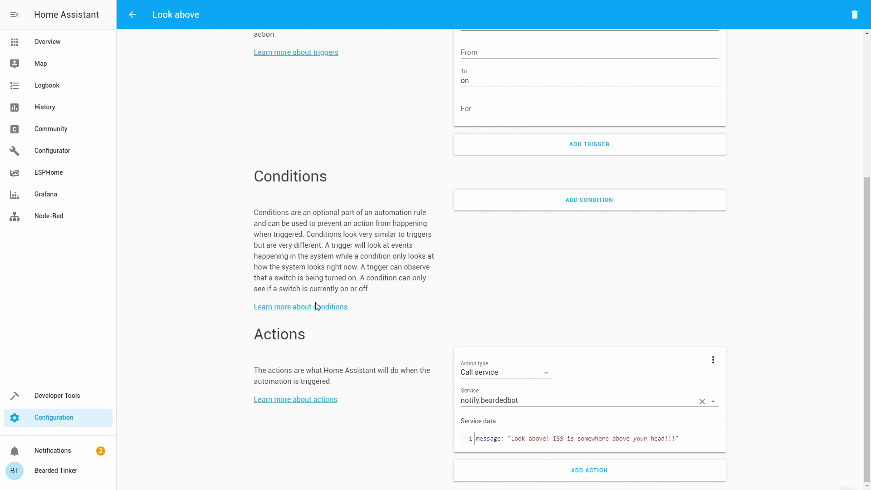
Run Check Config in Server Controls, then Reload Automations
left_click(132, 15)
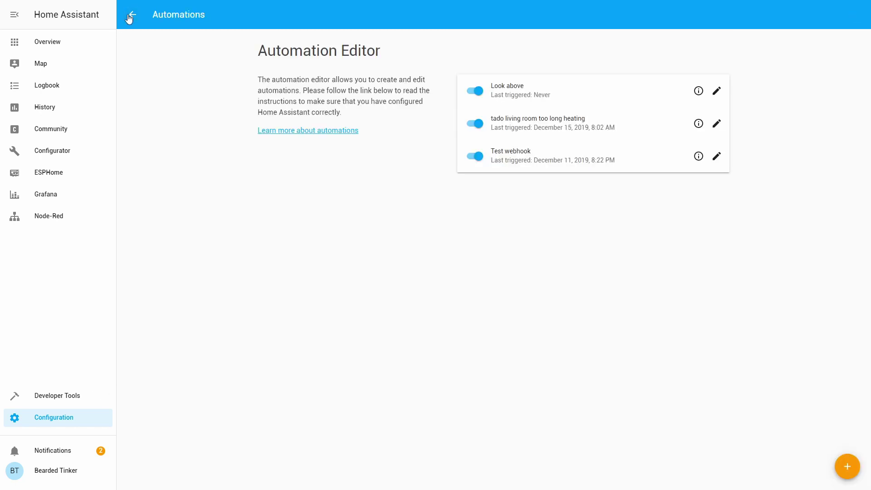
left_click(132, 15)
left_click(492, 343)
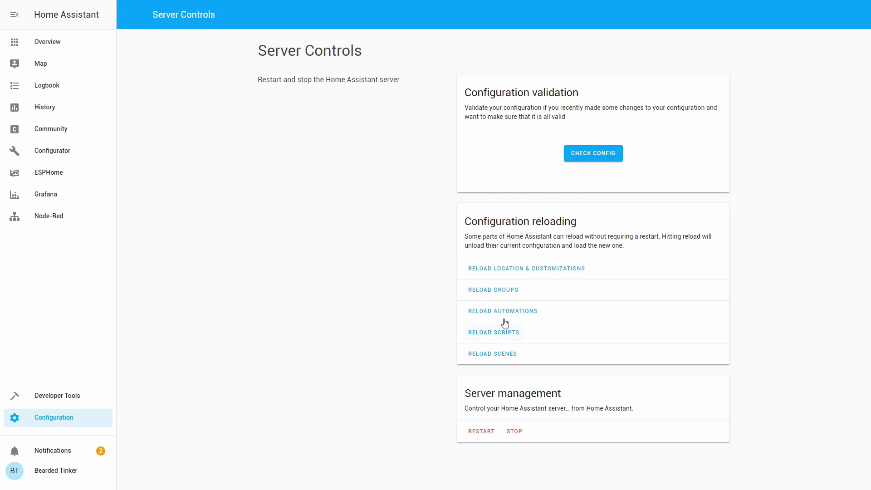
left_click(593, 155)
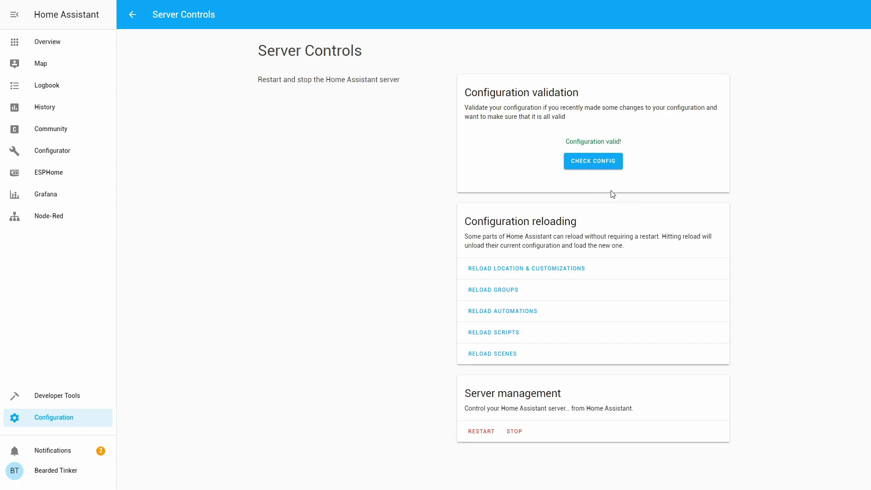
left_click(520, 312)
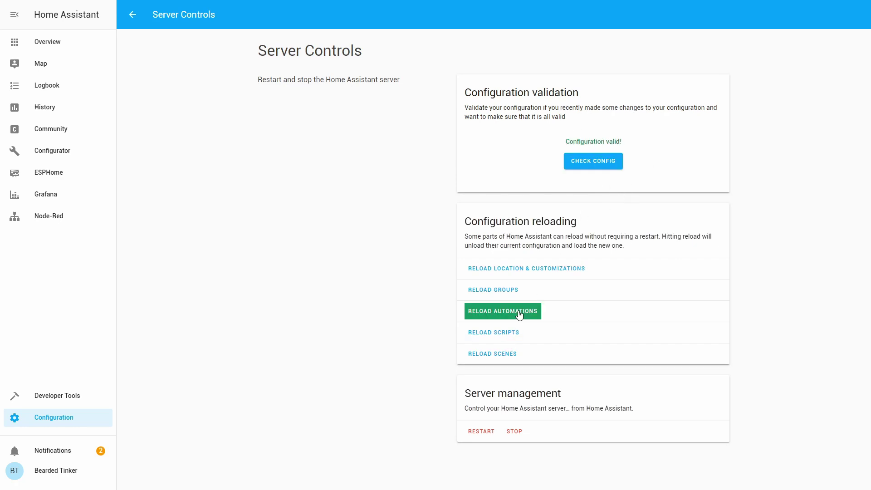
In Developer Tools Services, aim automation.trigger at the Look above automation
left_click(73, 398)
left_click(201, 42)
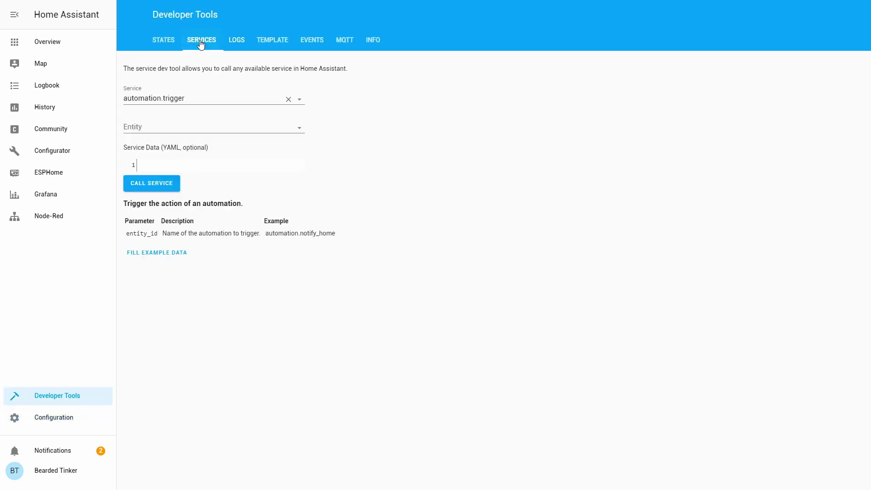
left_click(273, 125)
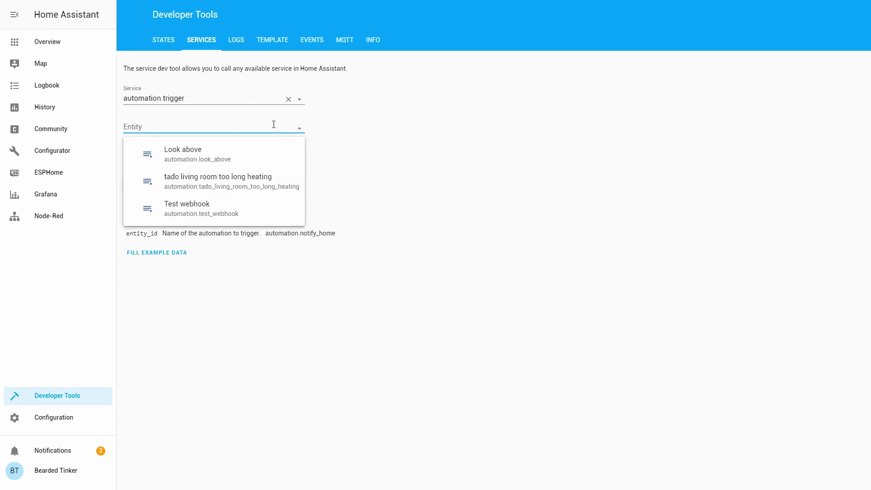
left_click(255, 158)
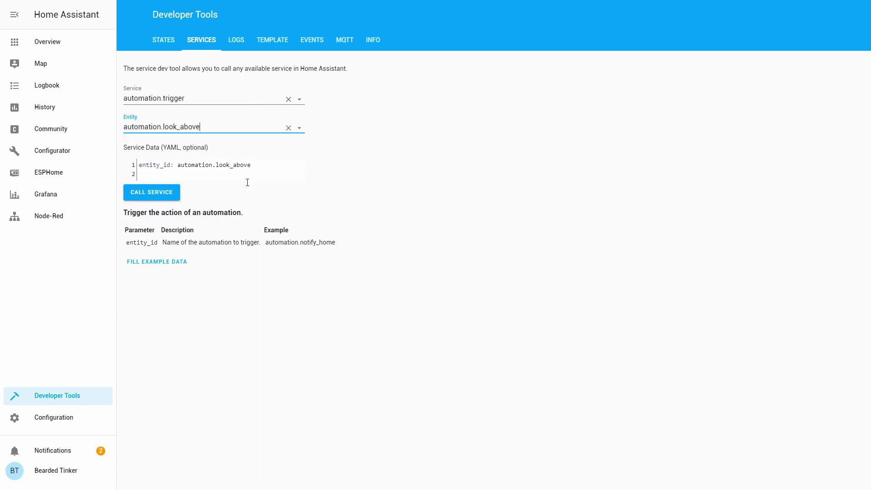
left_click(282, 206)
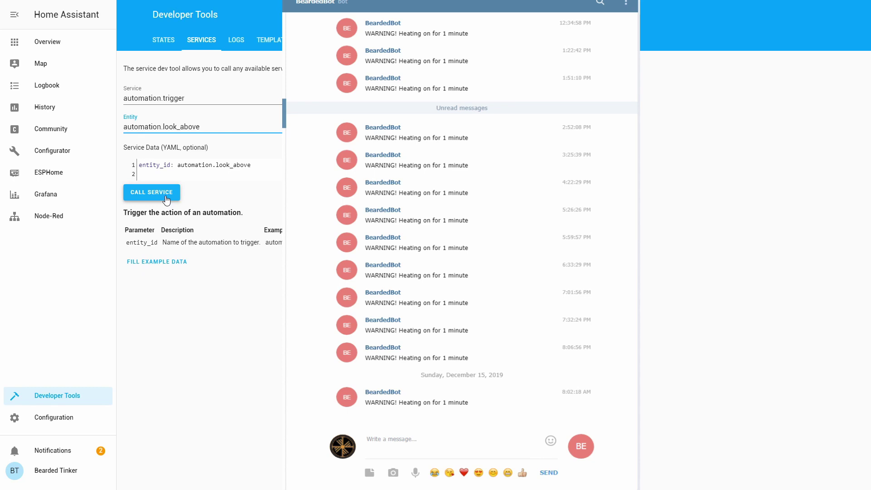
Trigger the 'Look above' automation from Developer Tools so the Telegram bot receives the ISS test message
left_click(166, 200)
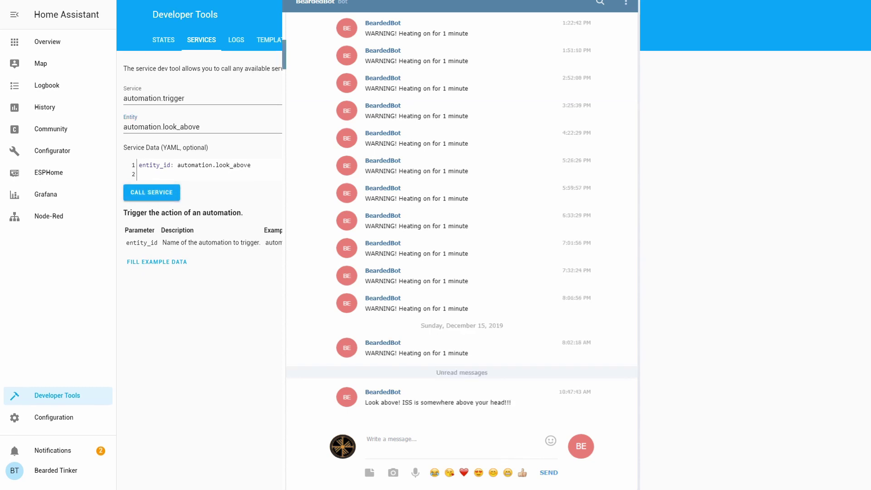